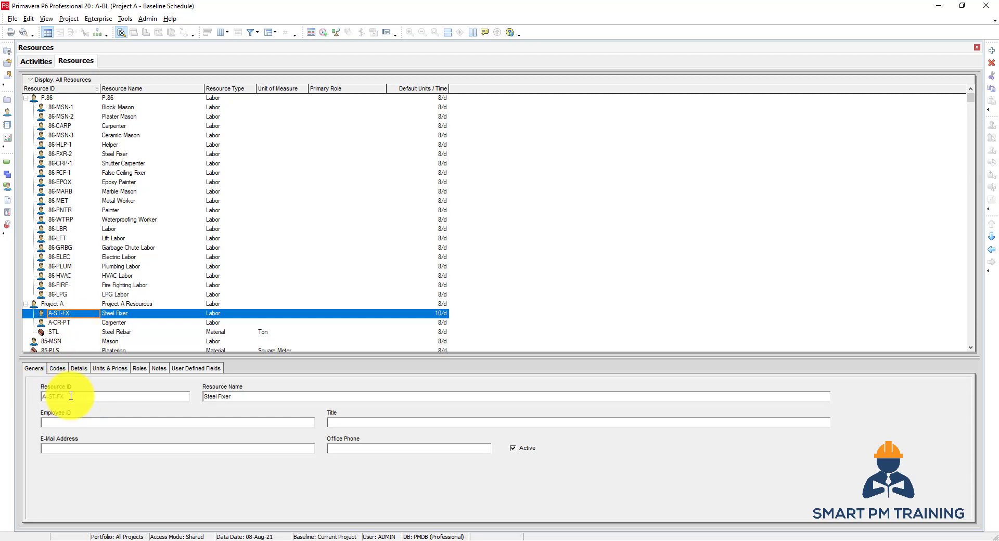
# - Examine the Steel Fixer resource's ID, name, contact fields and assigned resource codes under Project A
pyautogui.click(73, 314)
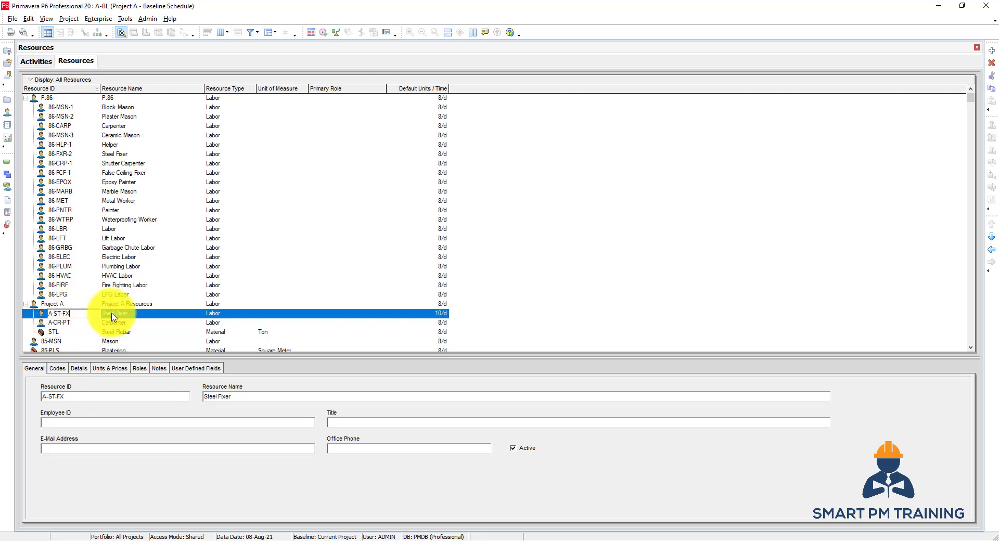
pyautogui.click(146, 313)
pyautogui.click(86, 313)
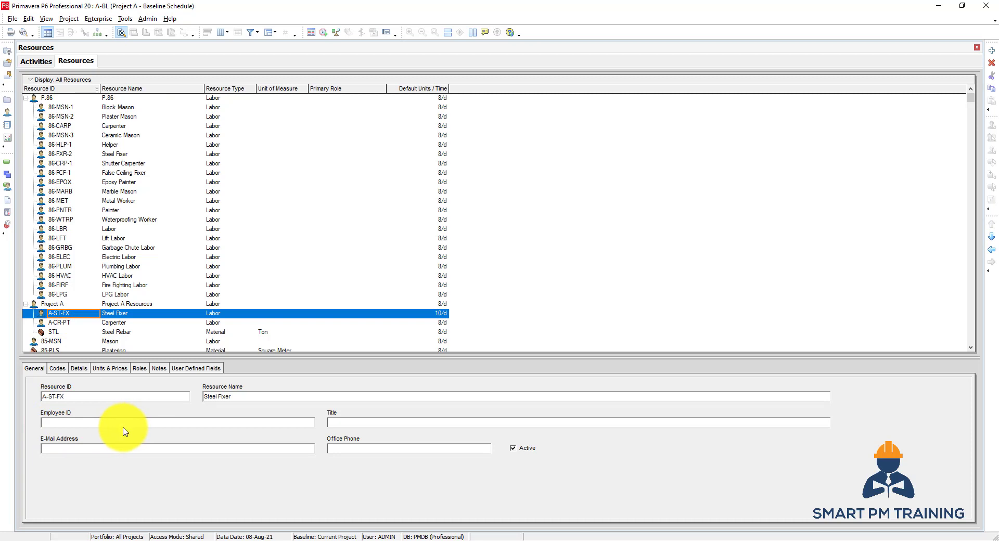
pyautogui.click(340, 425)
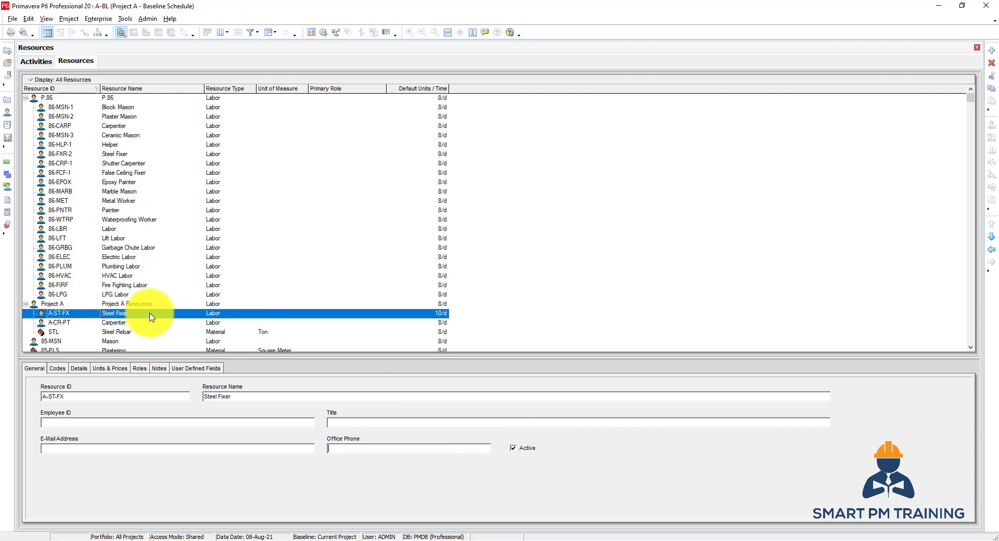
pyautogui.click(112, 304)
pyautogui.click(109, 313)
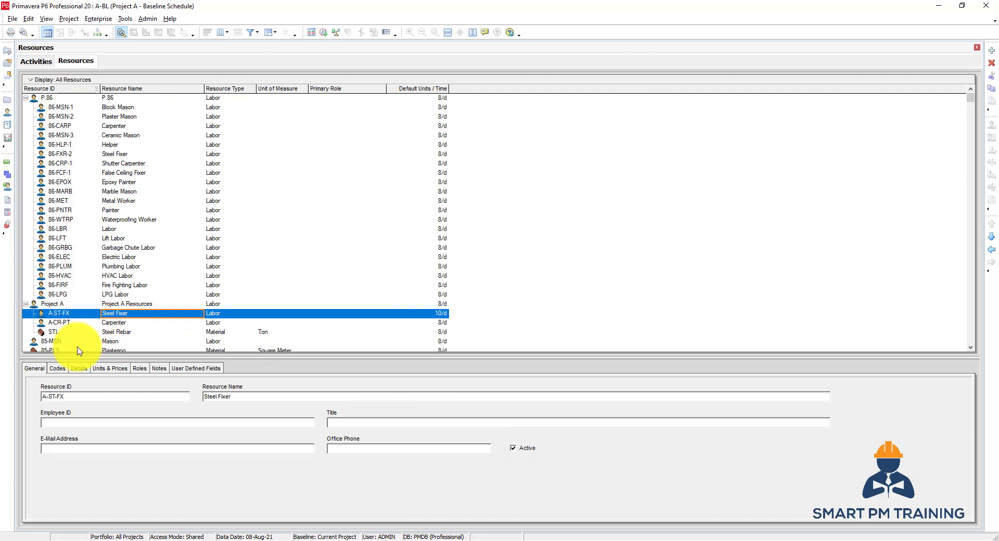
pyautogui.click(56, 369)
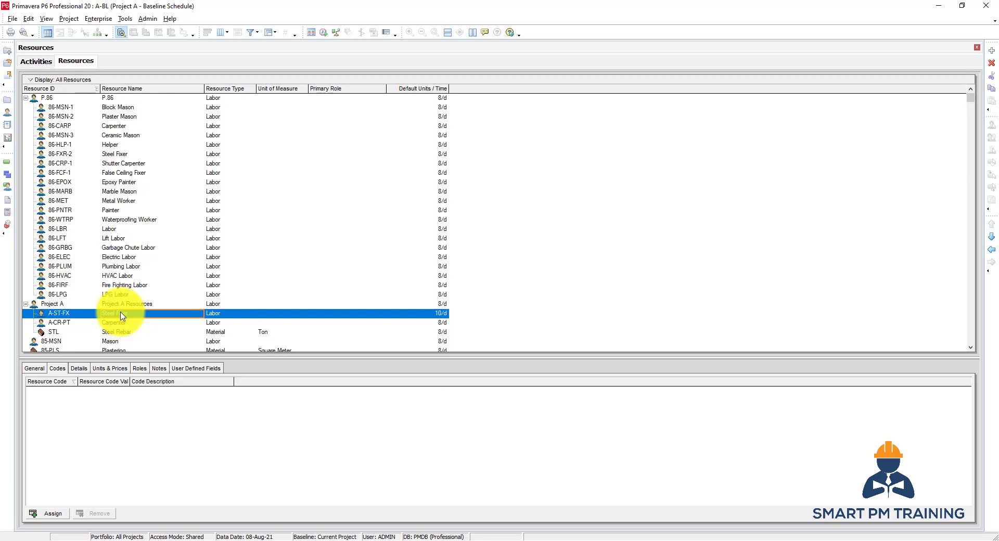
pyautogui.click(95, 318)
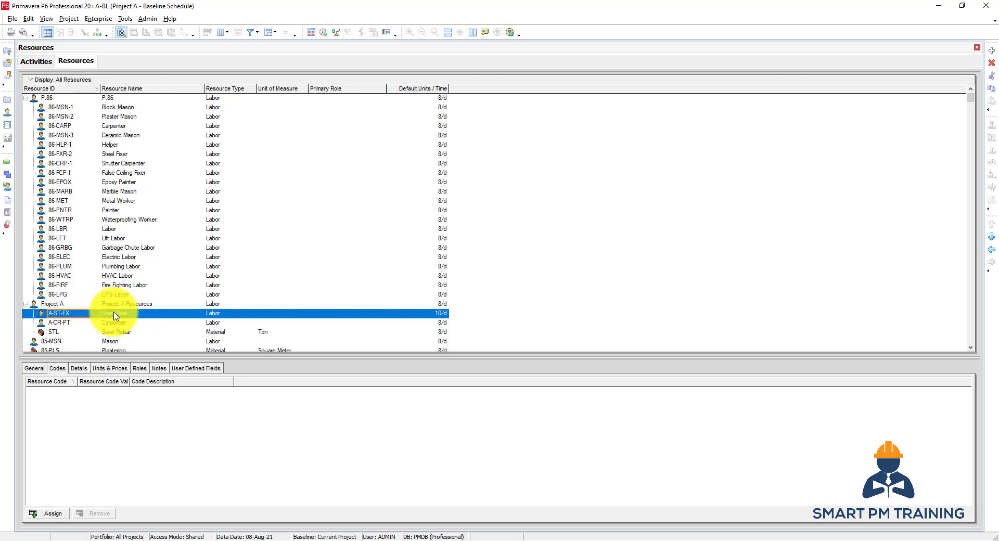
pyautogui.click(116, 316)
pyautogui.click(219, 319)
pyautogui.click(183, 319)
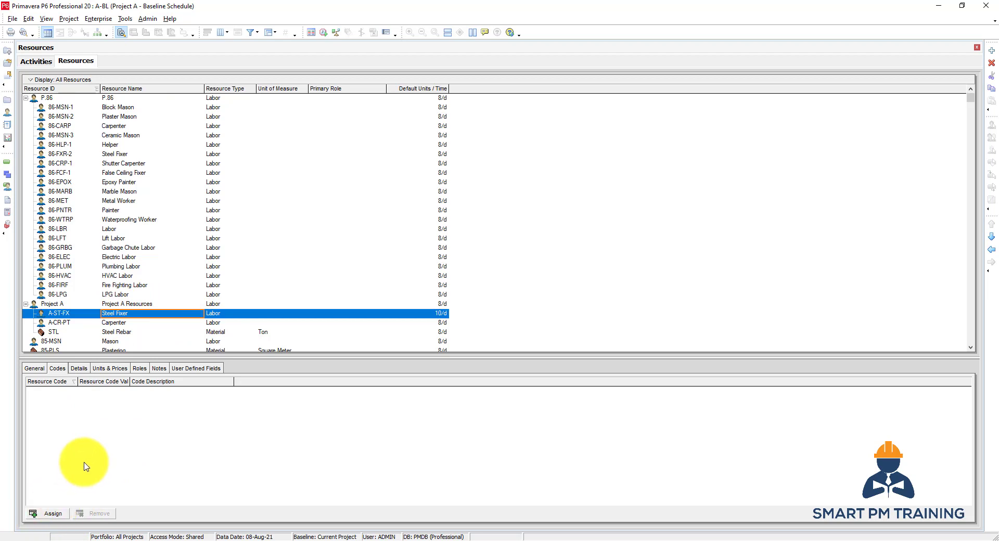
# - Rename the unnamed resource code definition as "Employment type"
pyautogui.click(98, 20)
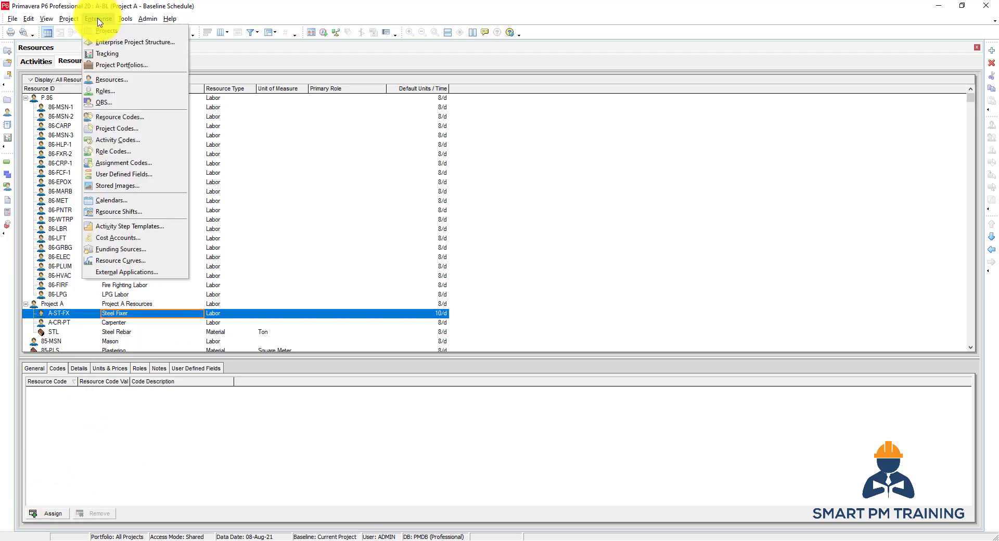
pyautogui.click(133, 119)
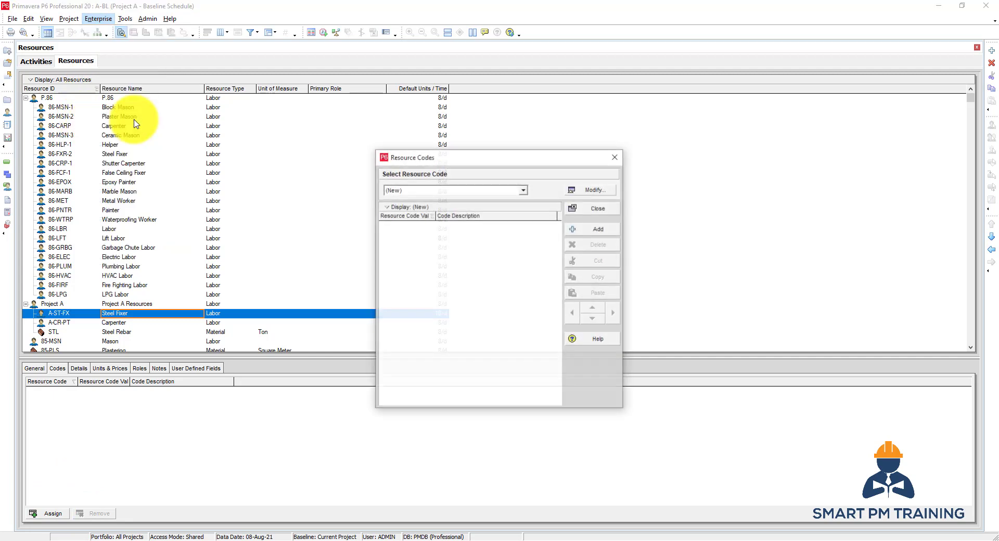
pyautogui.click(574, 192)
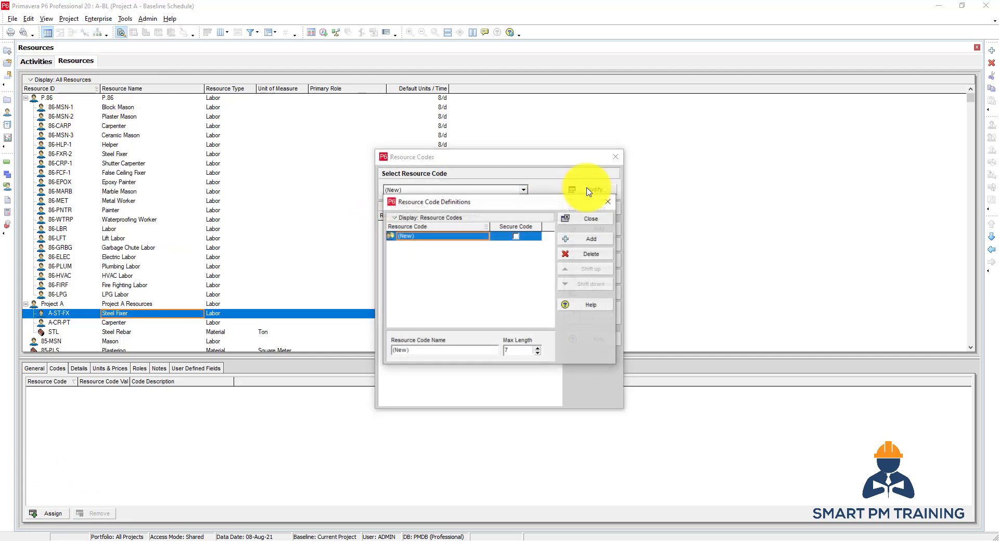
pyautogui.click(435, 239)
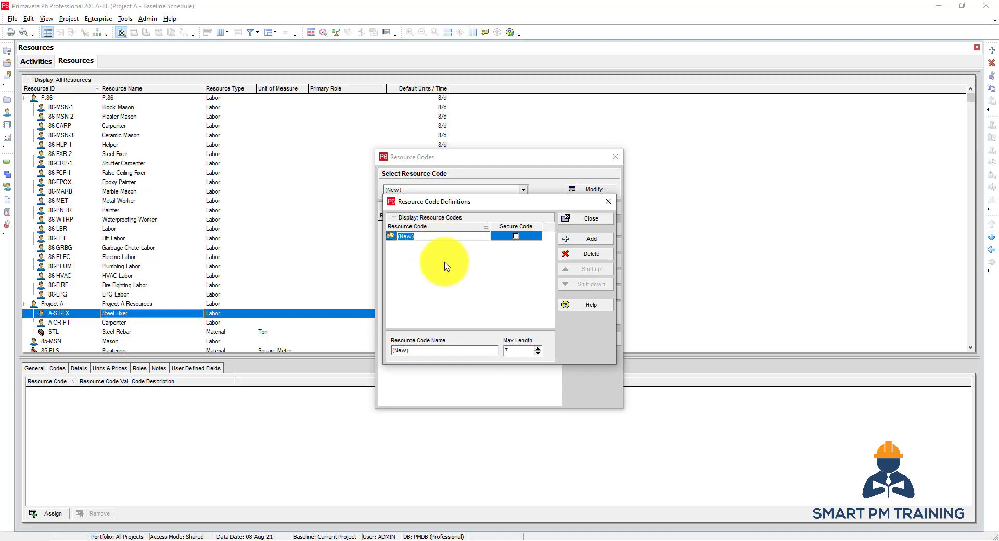
pyautogui.write('Employment type')
pyautogui.press('Return')
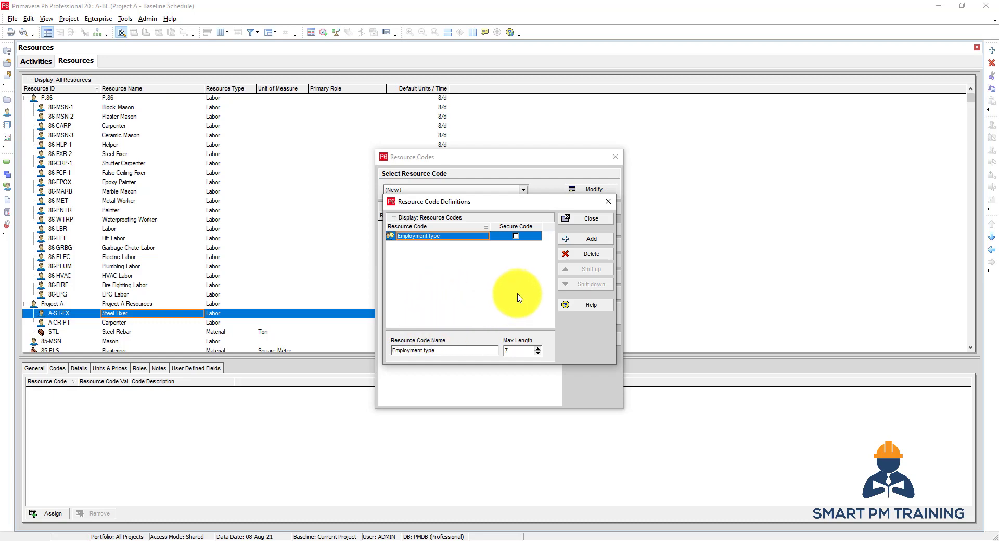
pyautogui.click(574, 221)
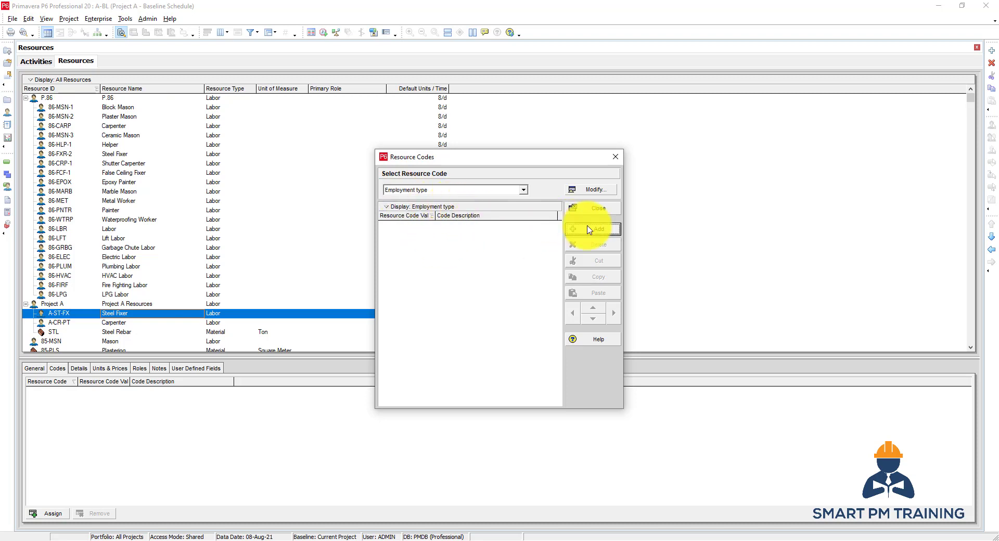
# - Add the code value COM with the description "Company's Labors" to the Employment type resource code
pyautogui.click(588, 229)
pyautogui.click(422, 228)
pyautogui.write('COM')
pyautogui.click(465, 228)
pyautogui.write("Company's Labors")
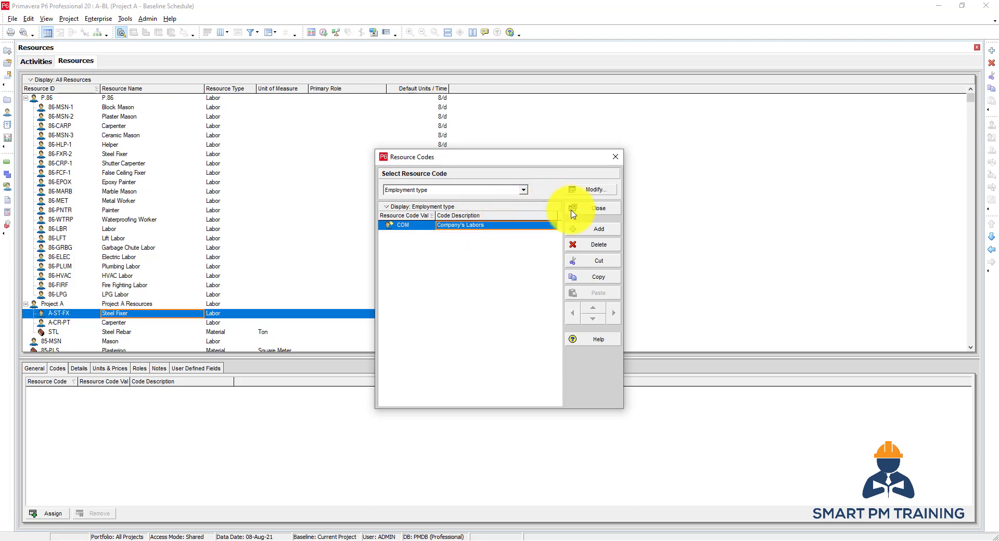
# - Add the code value SC with the description "Subcontractor's Labors" to the Employment type resource code and close the code list
pyautogui.click(595, 229)
pyautogui.write('SC')
pyautogui.click(501, 236)
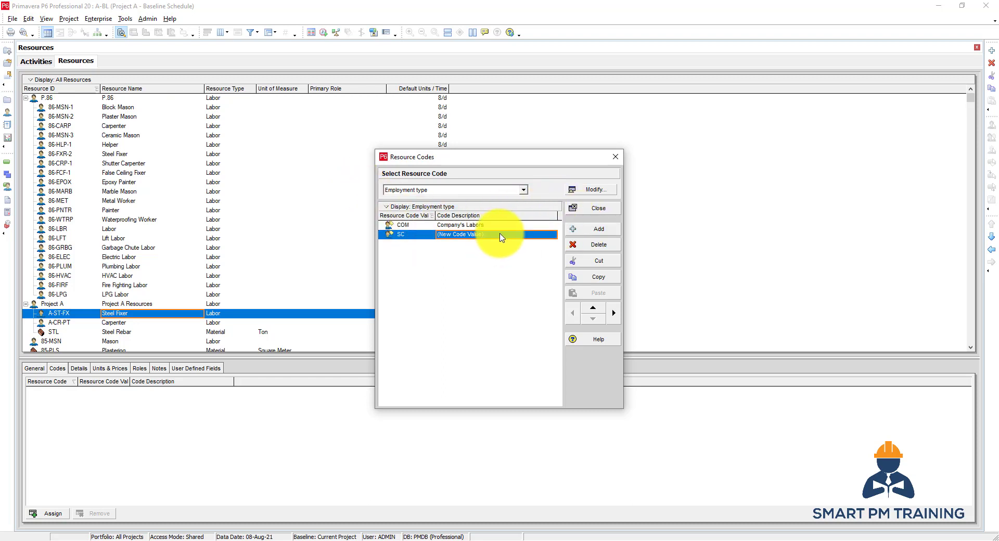
pyautogui.click(492, 238)
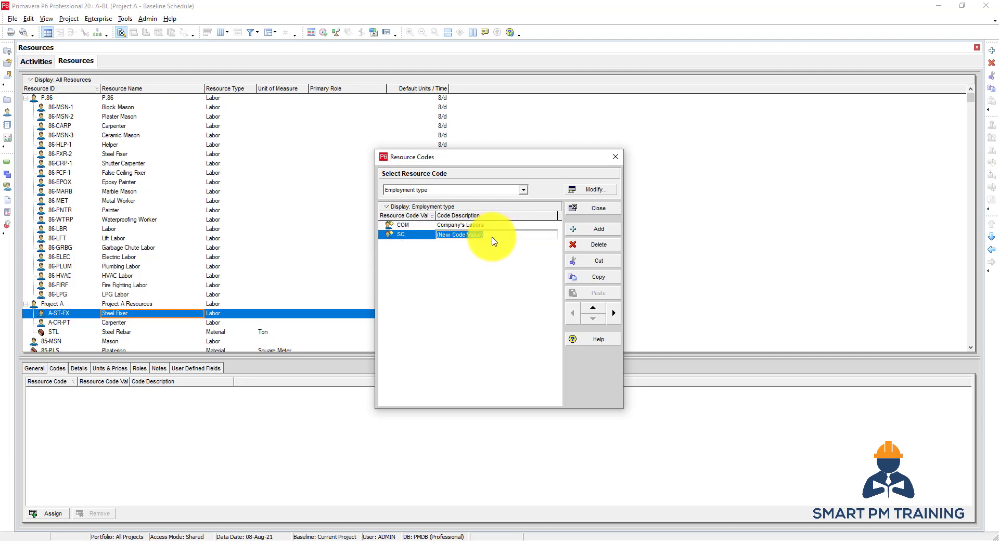
pyautogui.write("Company's Labors")
pyautogui.doubleClick(451, 234)
pyautogui.write('S')
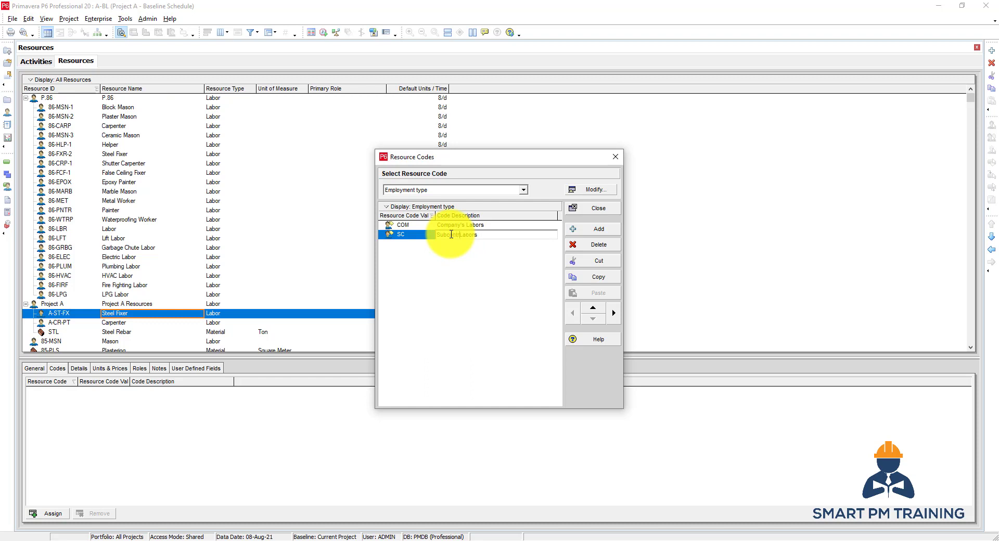
pyautogui.write("ubcontractor's")
pyautogui.press('Return')
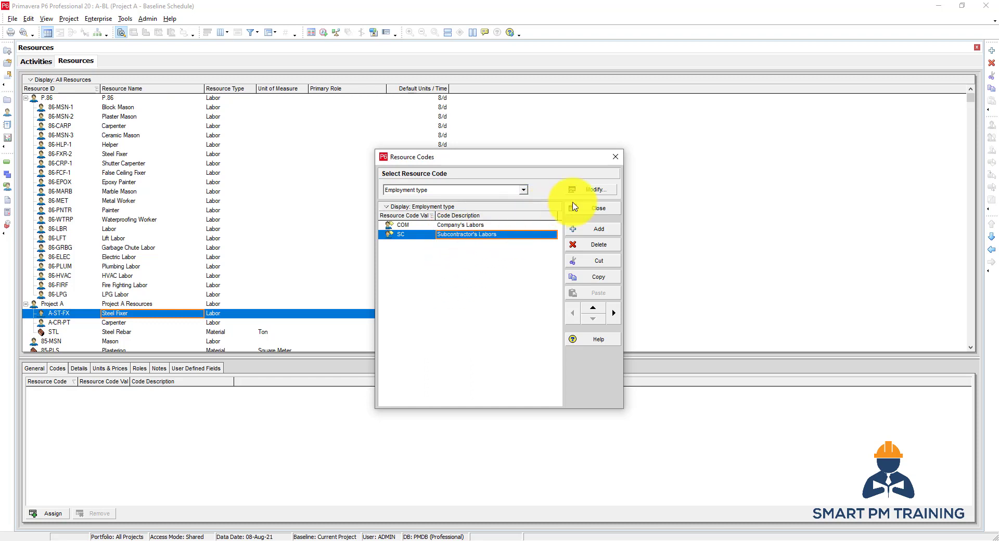
pyautogui.click(596, 209)
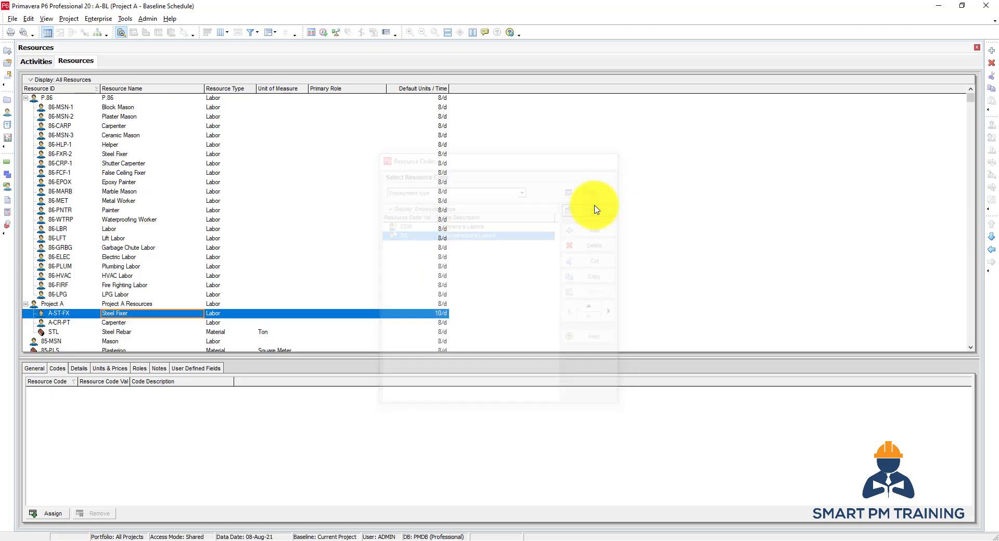
# - Assign the Employment type code value COM to the Steel Fixer resource
pyautogui.click(53, 513)
pyautogui.click(534, 270)
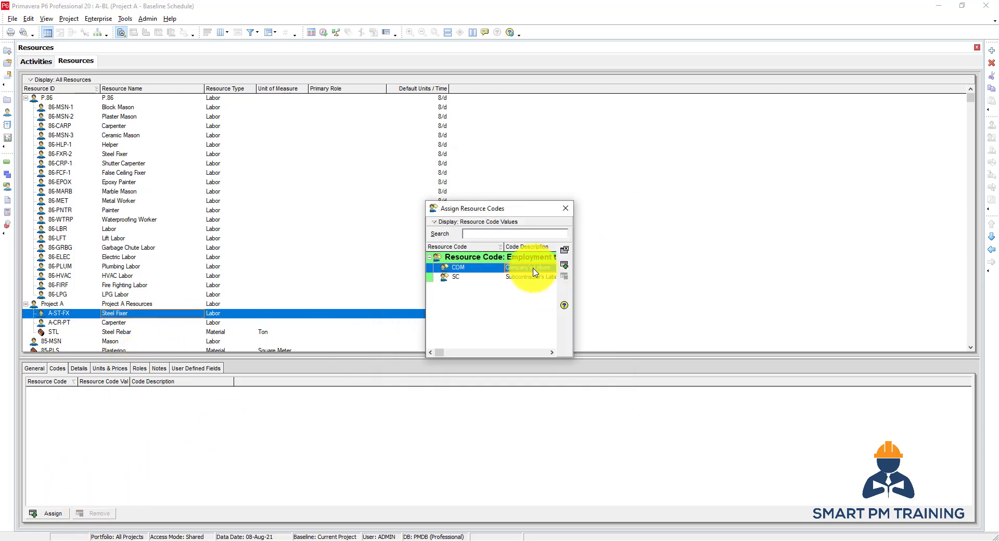
pyautogui.doubleClick(534, 270)
pyautogui.click(563, 249)
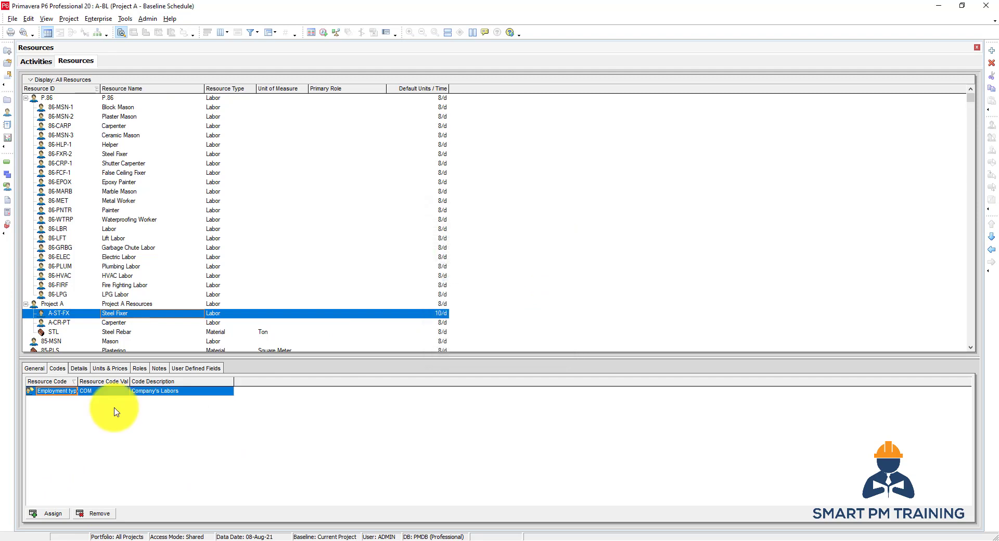
# - Examine the Steel Fixer's resource type, overtime settings, calendar and default units per time
pyautogui.click(79, 369)
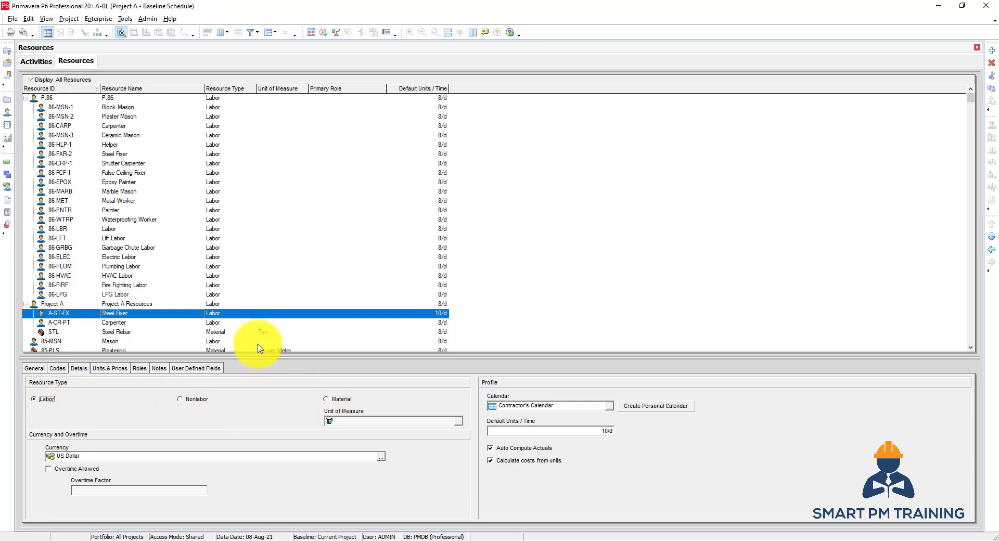
pyautogui.click(221, 313)
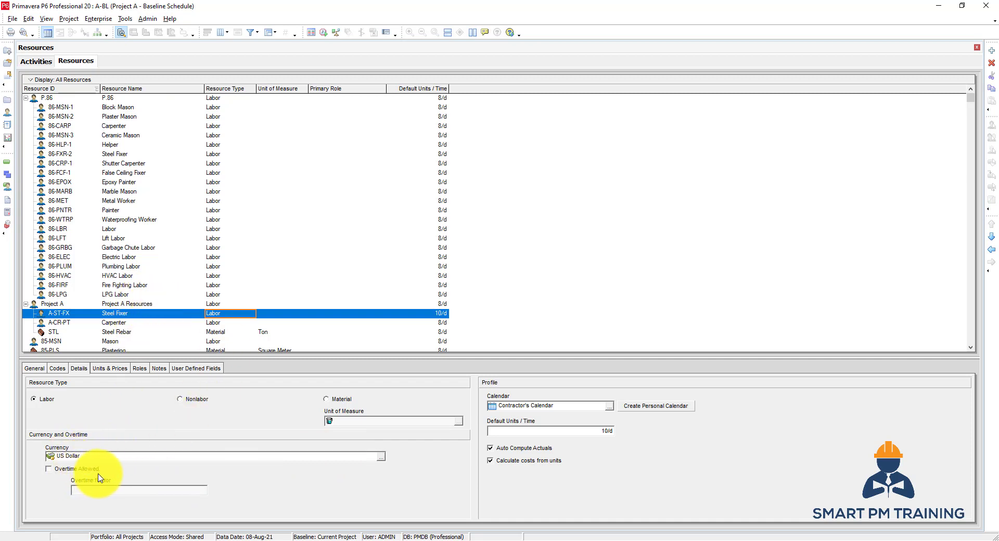
pyautogui.click(70, 469)
pyautogui.click(90, 491)
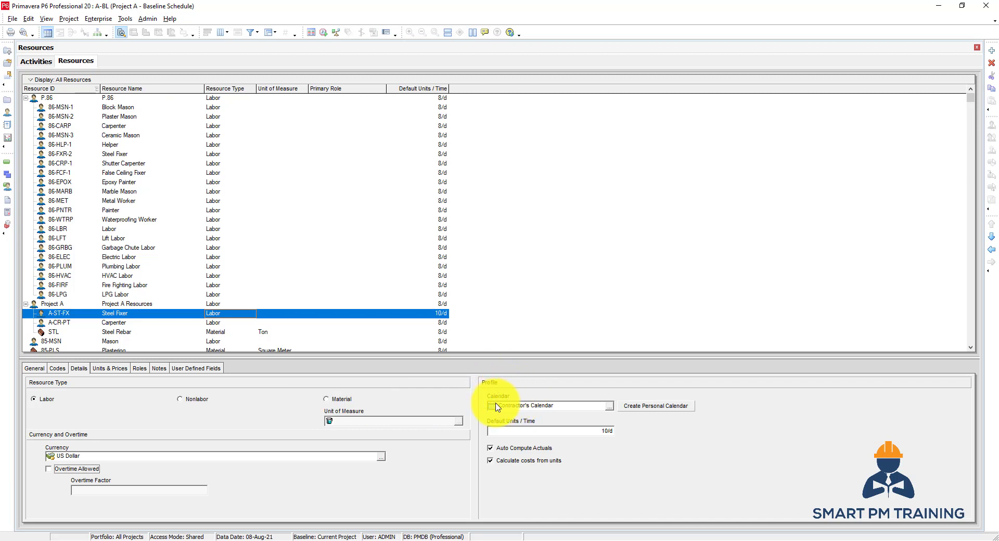
pyautogui.click(557, 406)
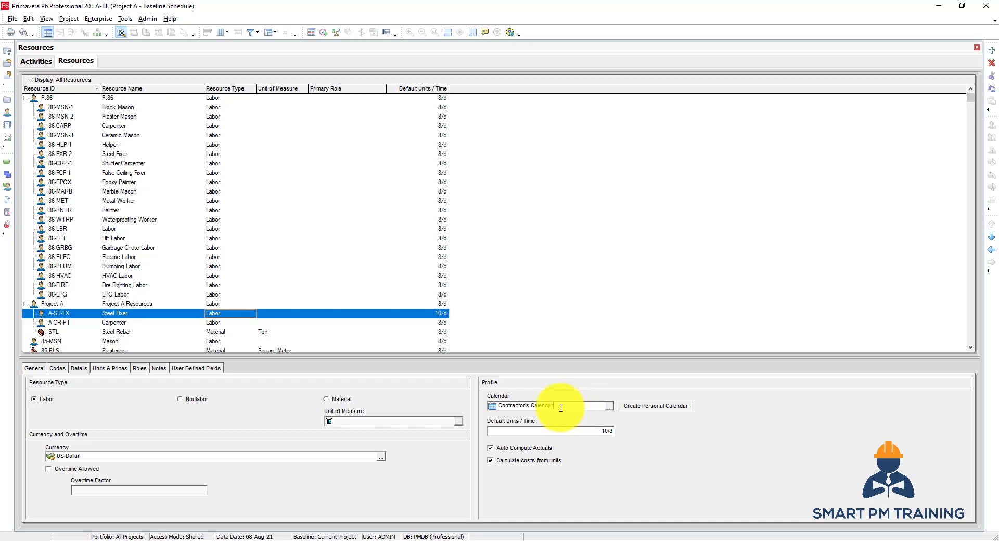
pyautogui.click(578, 434)
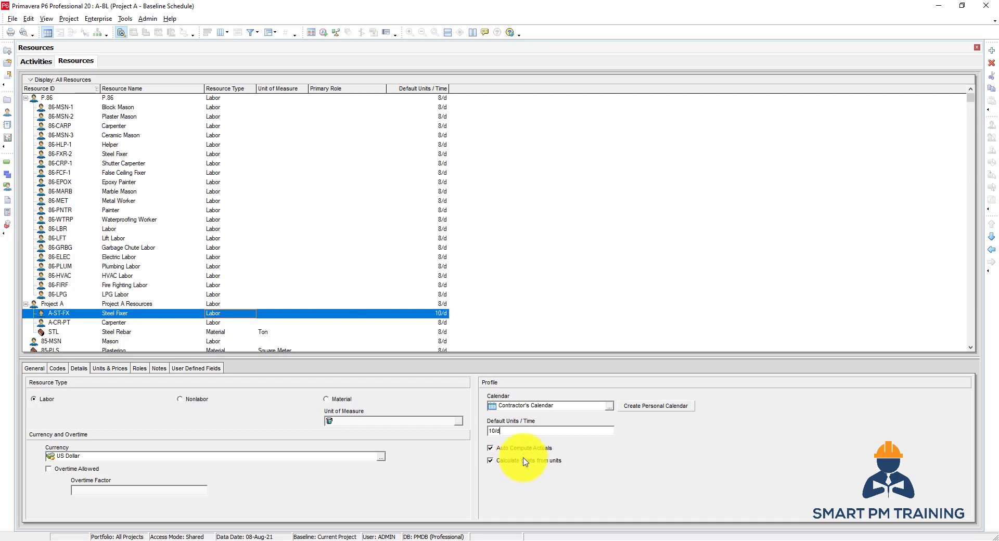
# - Set the Steel Fixer's maximum units per time to 50/d for the 01-Jan-21 effective date
pyautogui.click(112, 369)
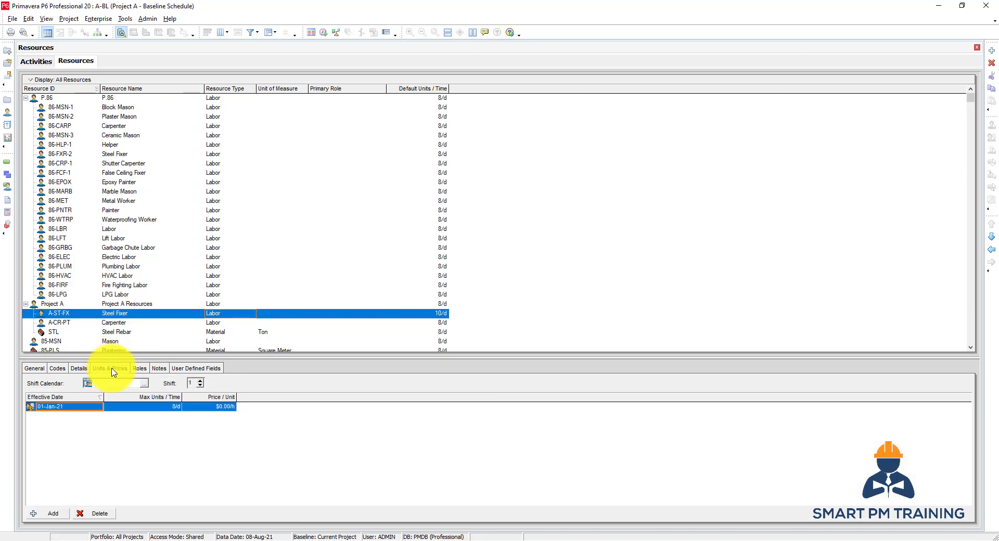
pyautogui.click(127, 408)
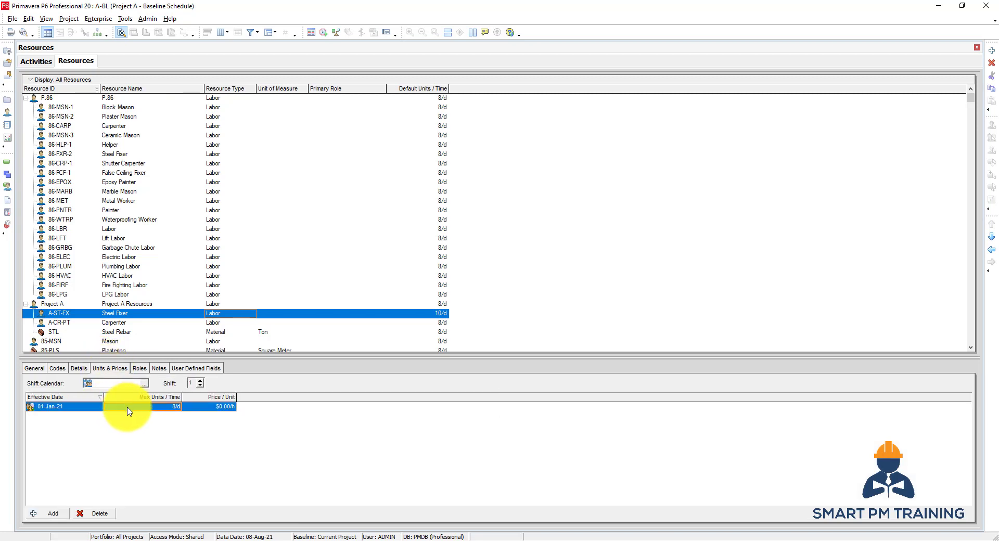
pyautogui.click(160, 409)
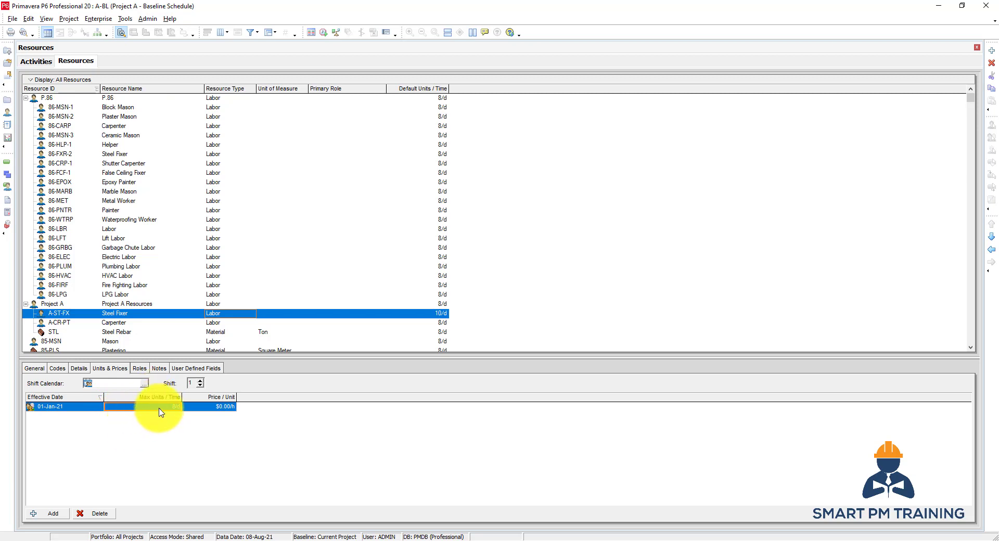
pyautogui.click(81, 420)
pyautogui.click(153, 409)
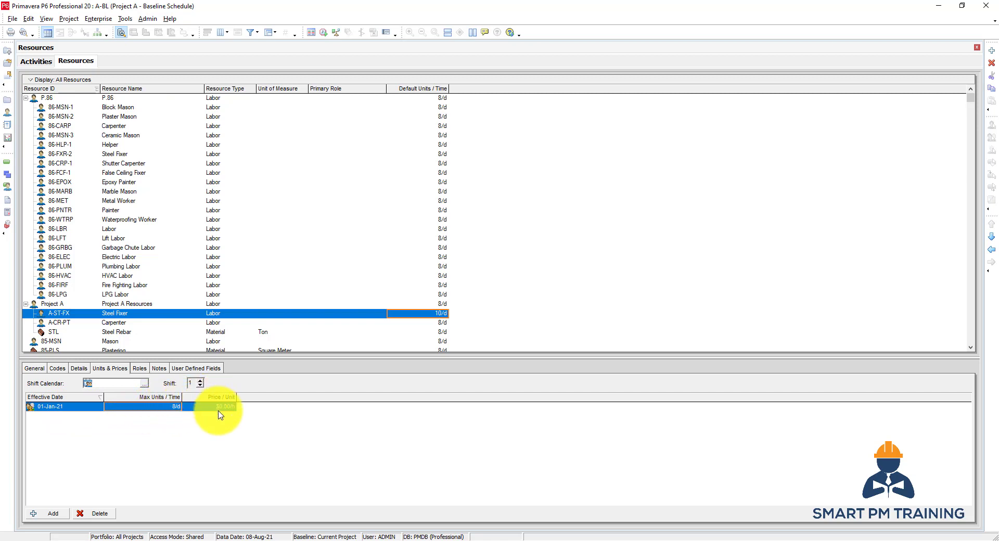
pyautogui.click(78, 407)
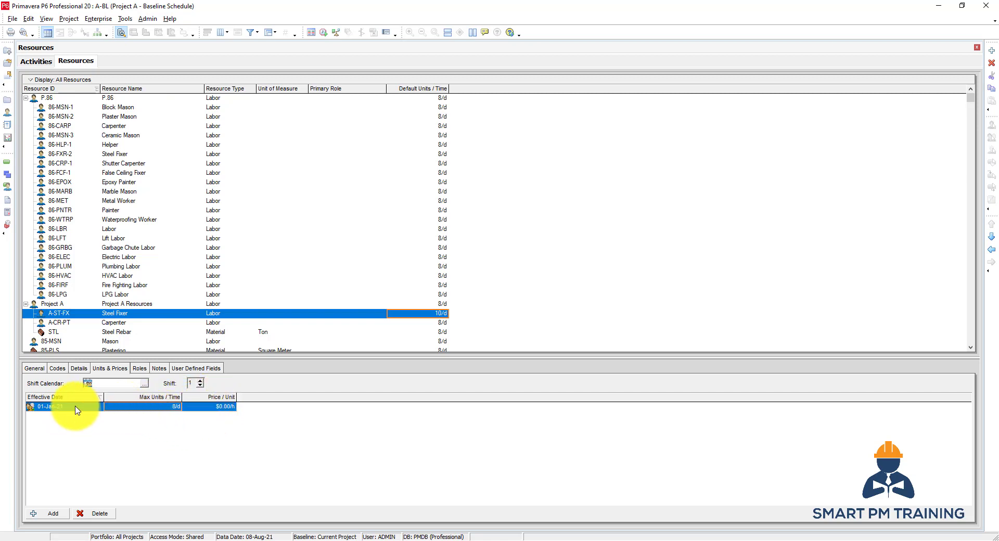
pyautogui.click(163, 408)
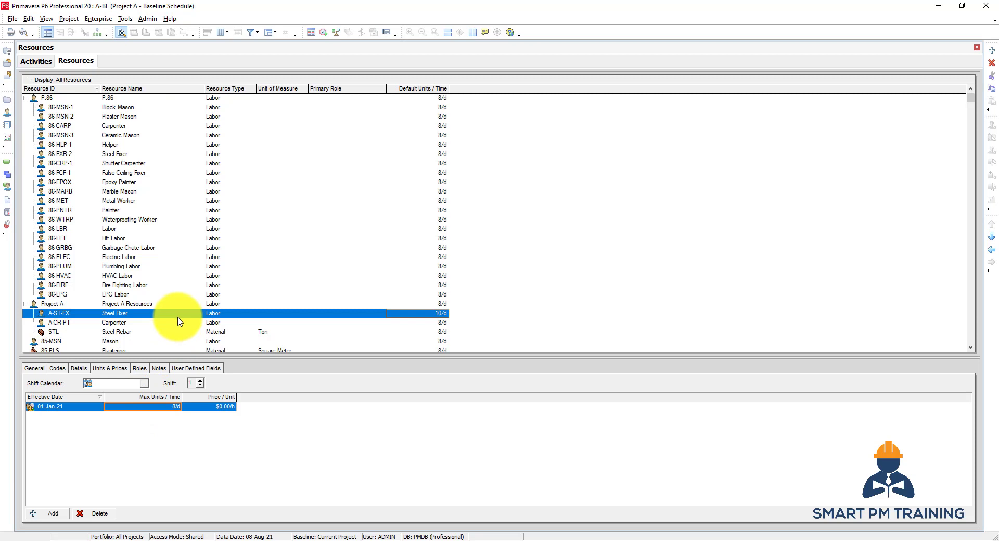
pyautogui.click(143, 406)
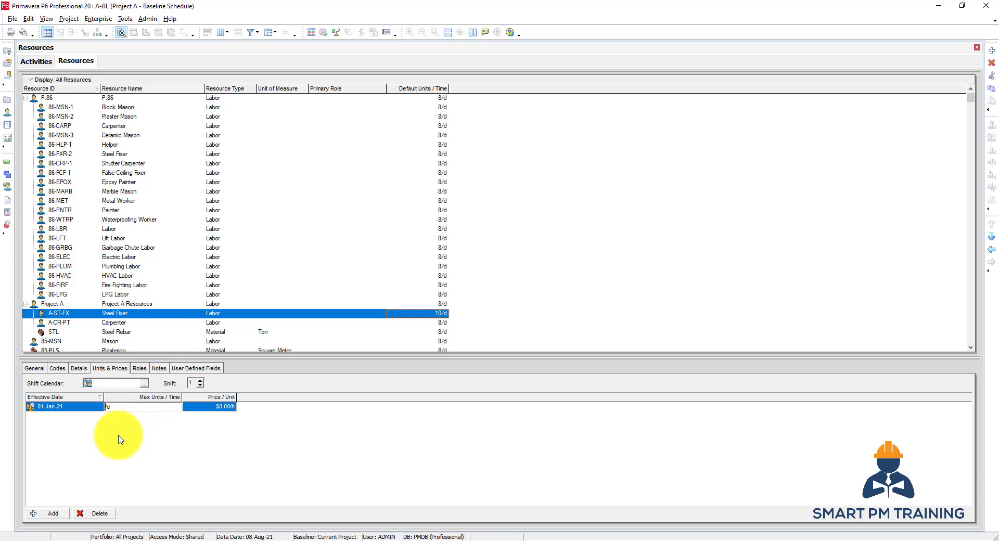
pyautogui.write('50')
pyautogui.press('Return')
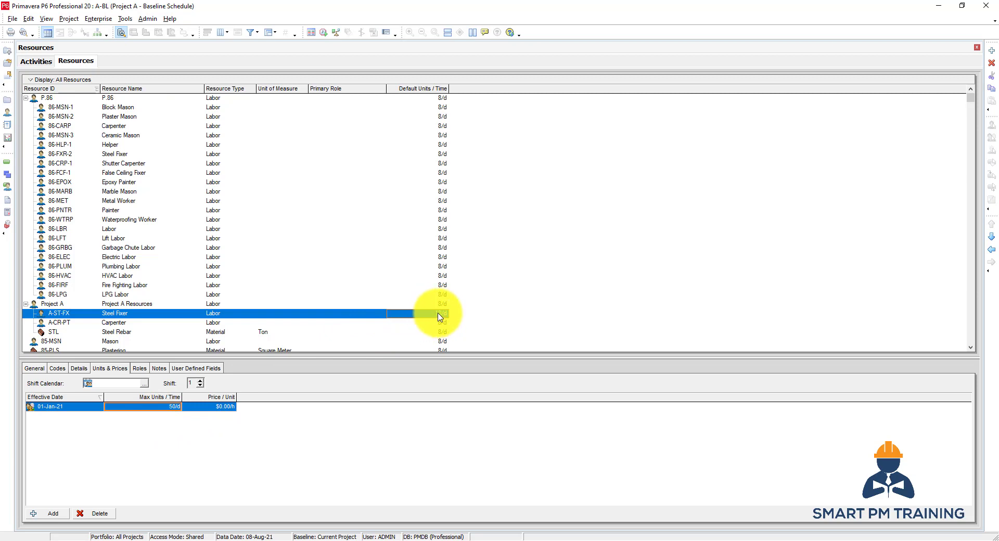
# - Enter 10 per day as the Steel Fixer's units per time
pyautogui.write('10')
pyautogui.press('Return')
pyautogui.write('10')
pyautogui.press('Return')
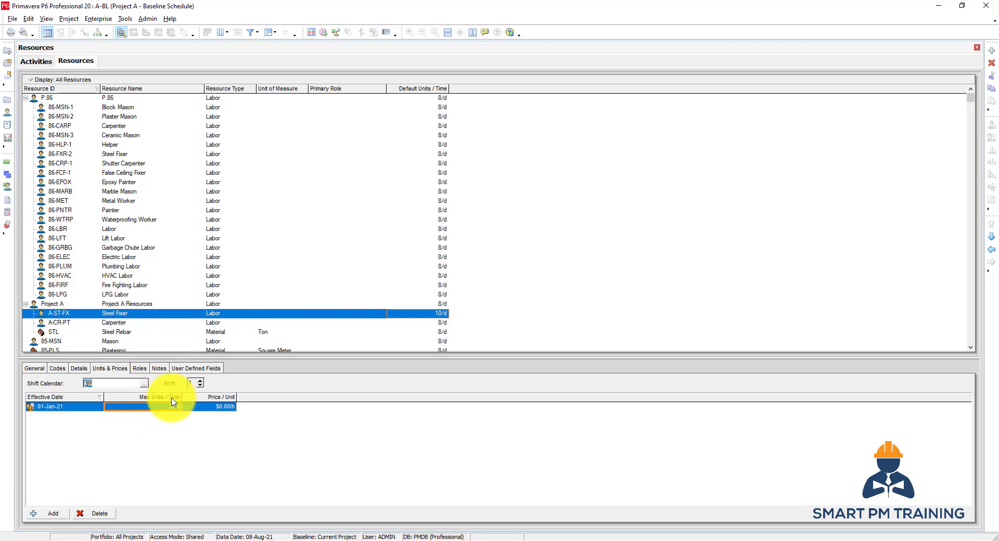
# - Review the Steel Fixer's maximum units per time and price per unit for the 01-Jan-21 effective date
pyautogui.click(222, 416)
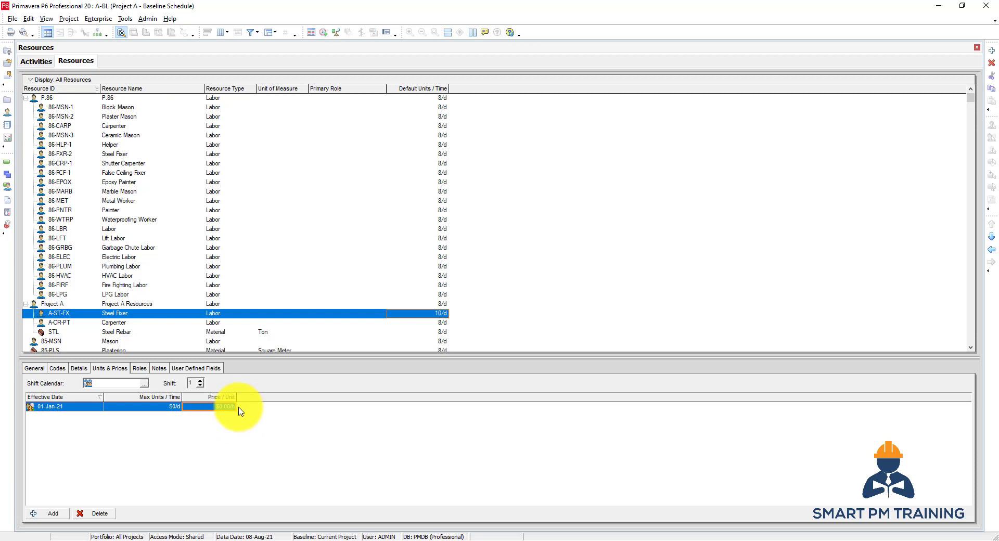
pyautogui.click(205, 407)
pyautogui.click(169, 409)
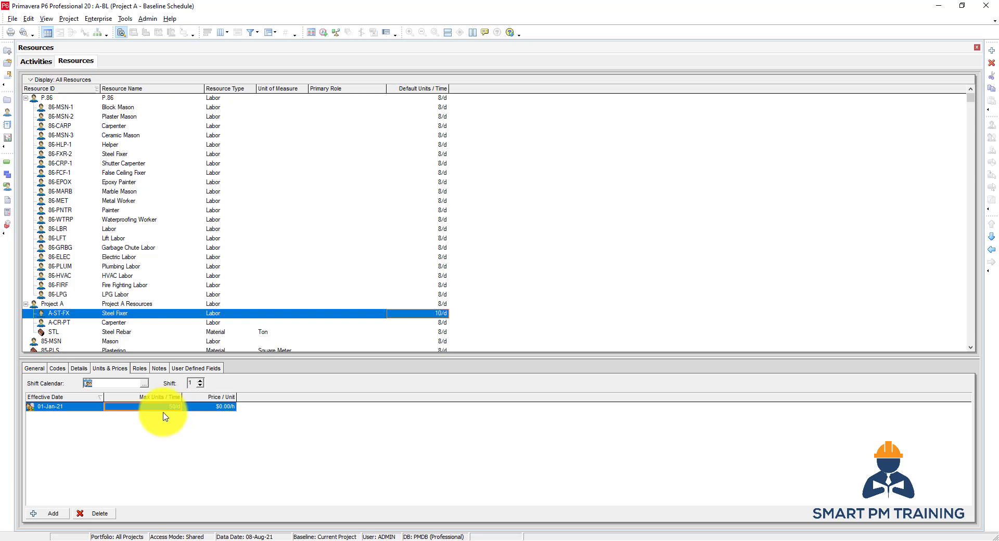
pyautogui.click(223, 415)
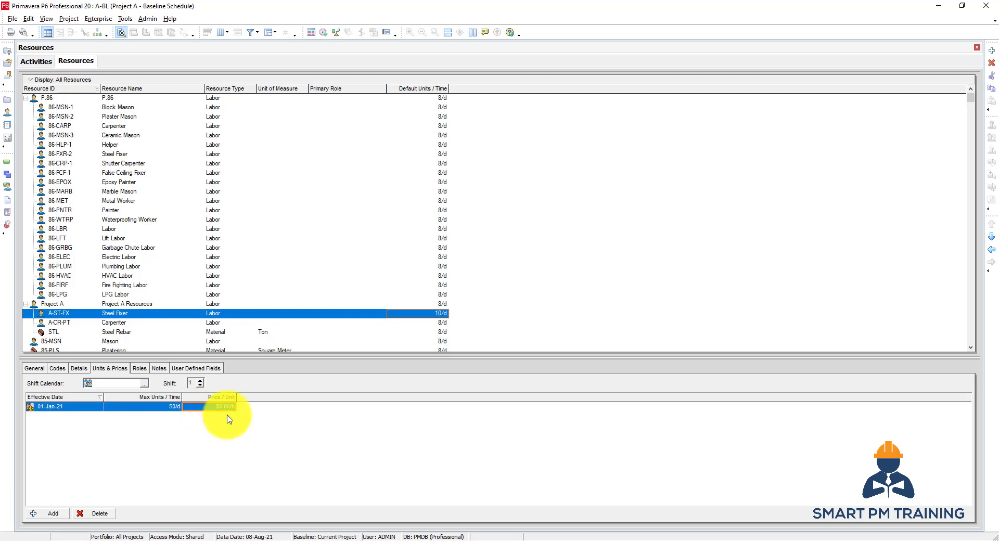
pyautogui.click(155, 407)
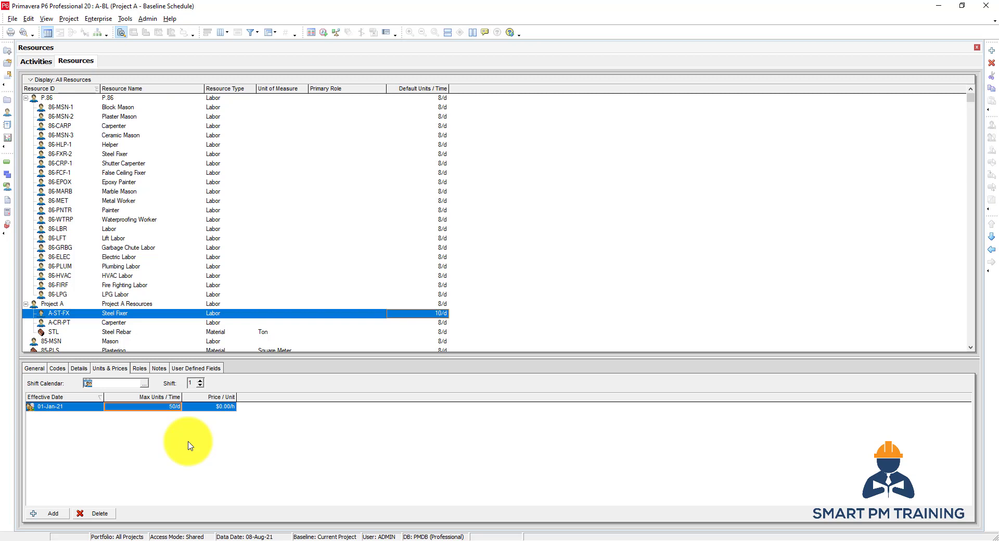
# - Examine the Steel Fixer's role assignments and the general details of the role in the enterprise roles list
pyautogui.click(139, 369)
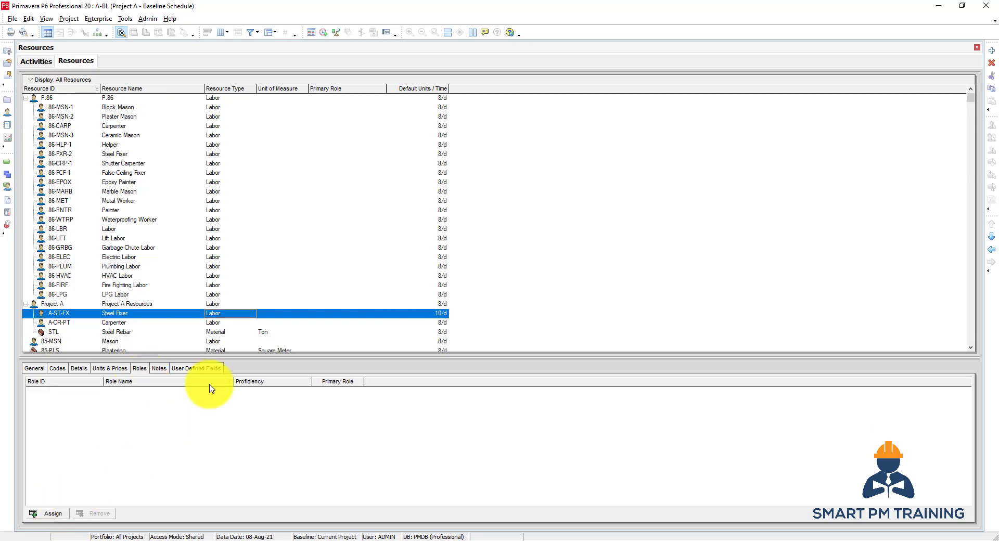
pyautogui.click(194, 315)
pyautogui.click(222, 314)
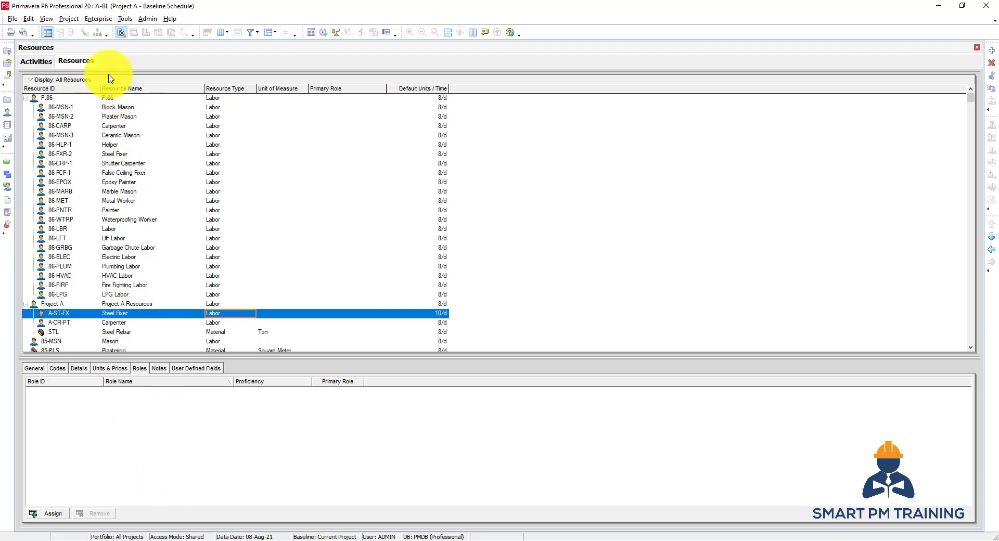
pyautogui.click(99, 19)
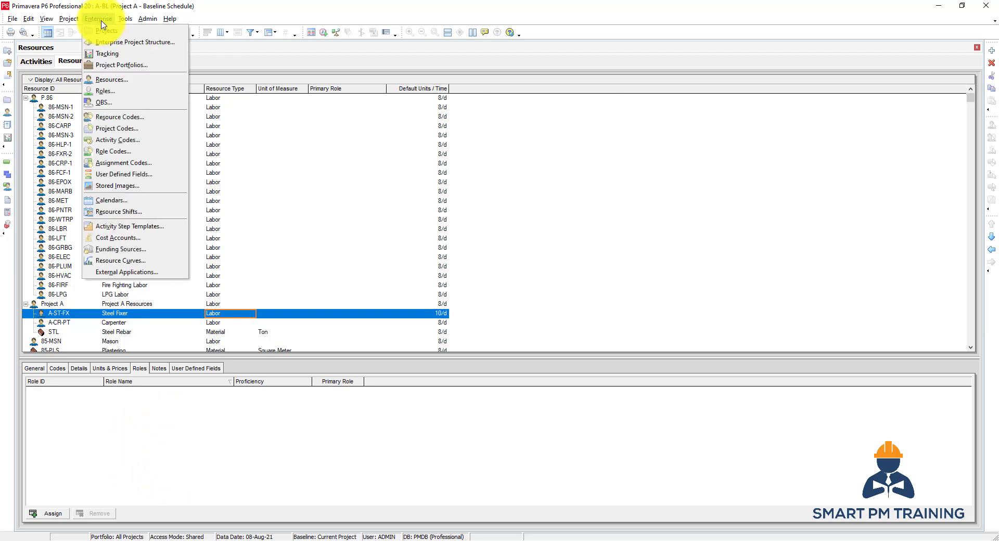
pyautogui.click(106, 91)
pyautogui.click(479, 188)
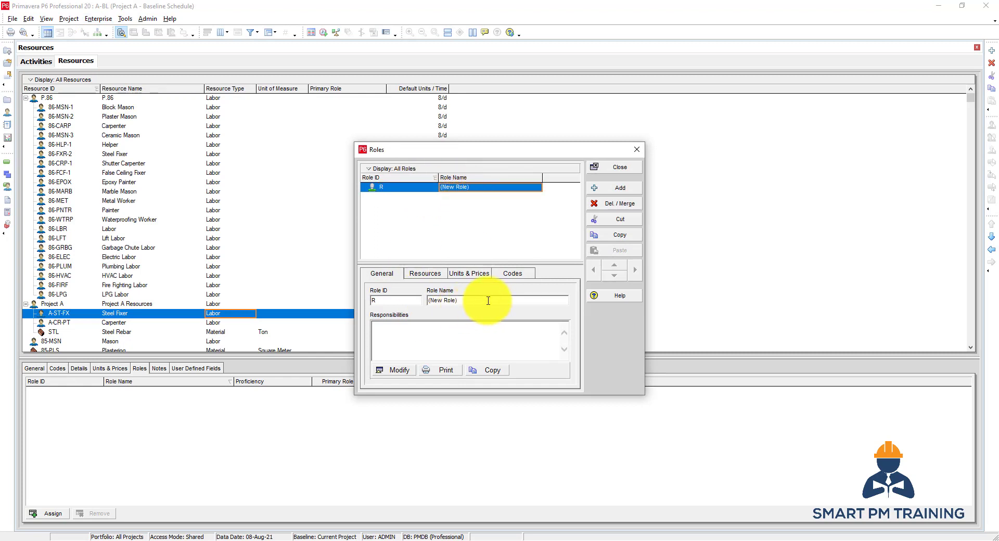
pyautogui.click(607, 167)
# - Add the resource note "Elite Steel Company - Agreement ref: XYZ" to the Steel Fixer
pyautogui.click(158, 368)
pyautogui.click(56, 509)
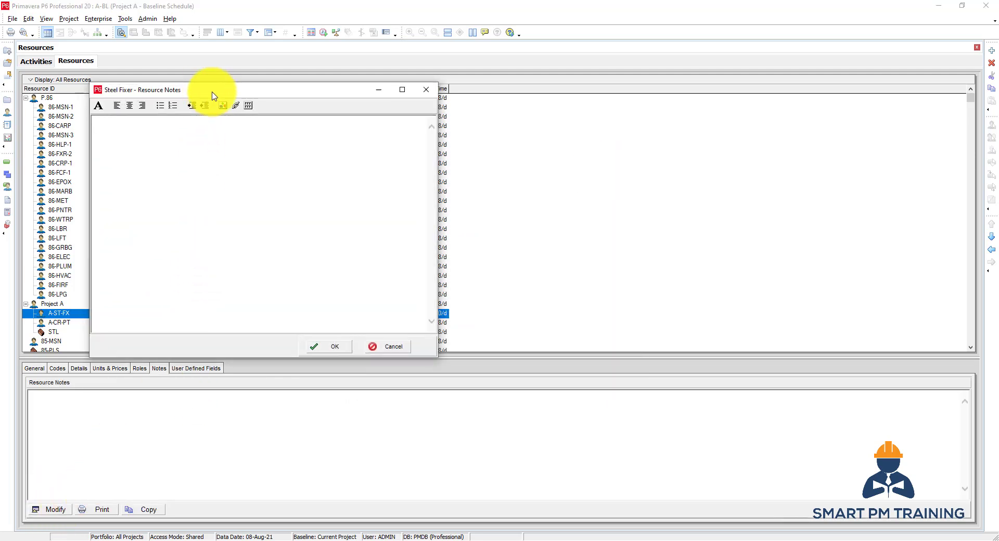
pyautogui.moveTo(213, 89); pyautogui.dragTo(439, 137)
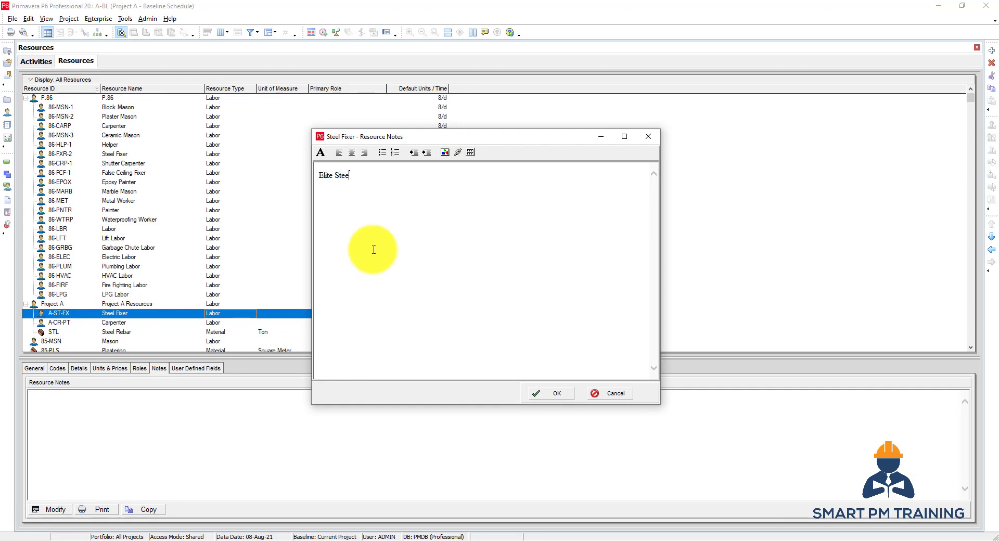
pyautogui.write('Elite Steel Company - Agreement ref: XYZ')
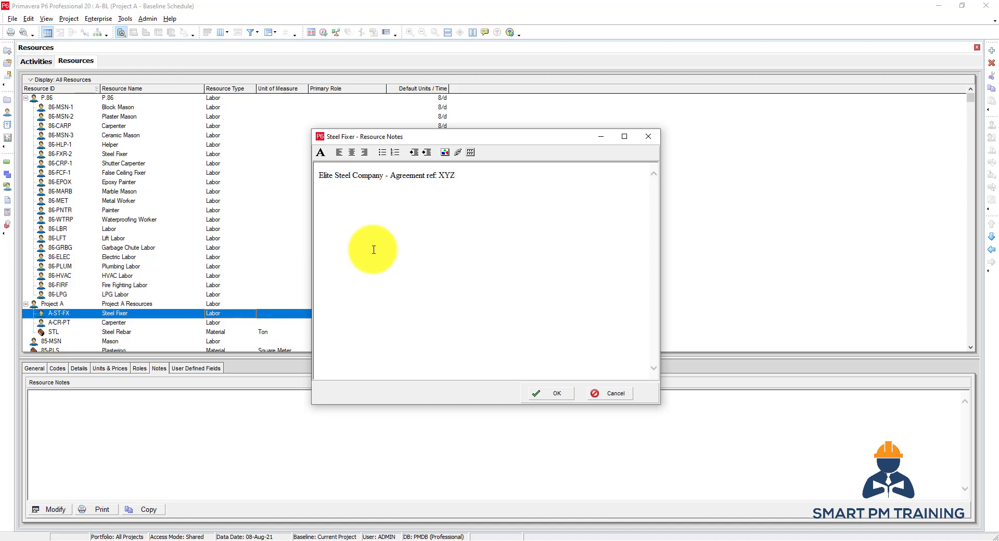
pyautogui.click(556, 394)
# - Examine the Steel Fixer's user-defined fields
pyautogui.click(215, 370)
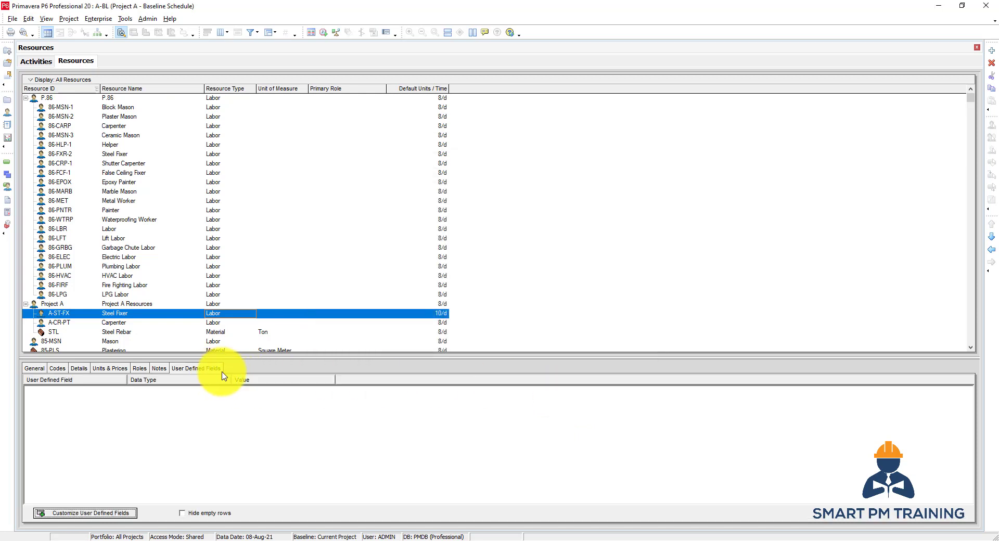